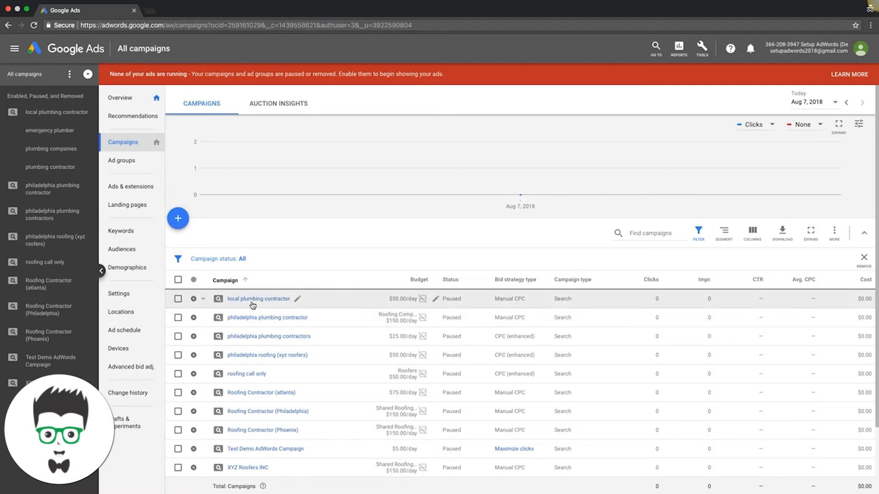
Open the household income demographics of the local plumbing contractor campaign
{"action": "left_click", "coordinate": [272, 300]}
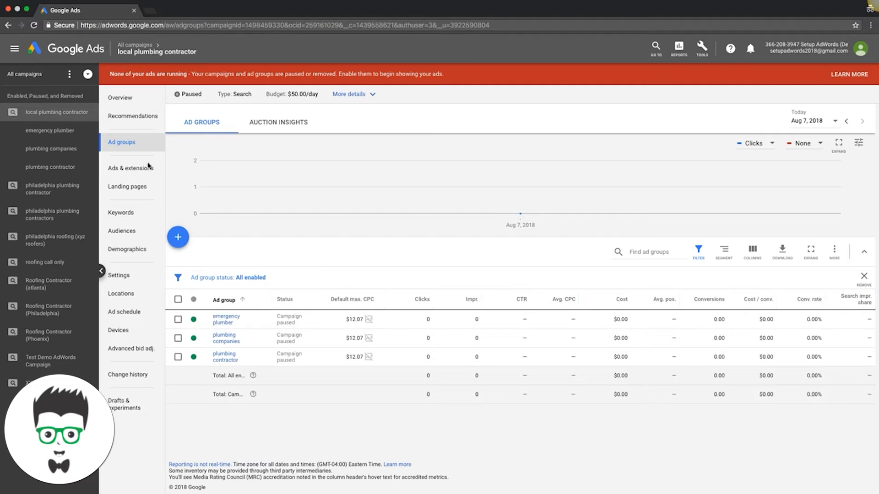
{"action": "left_click", "coordinate": [133, 251]}
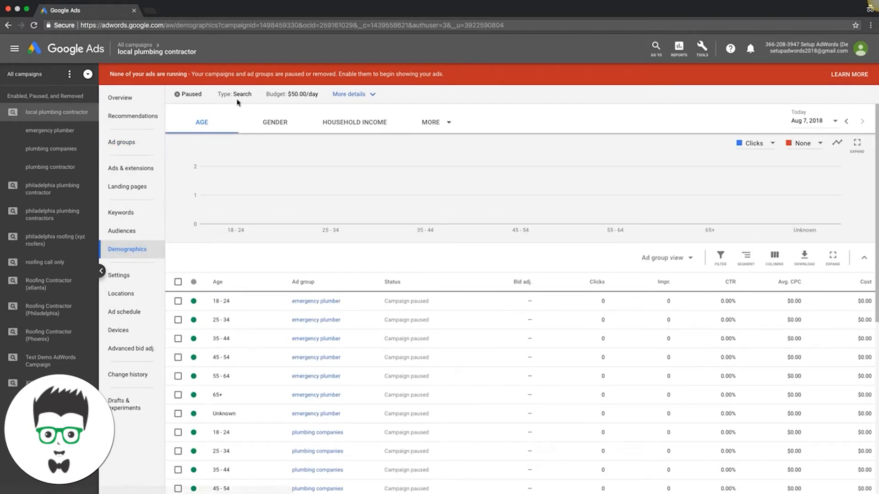
{"action": "left_click", "coordinate": [363, 125]}
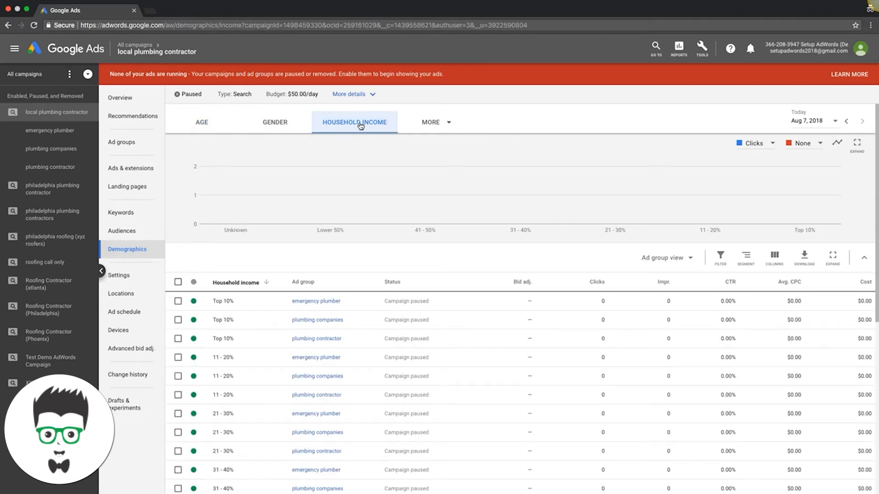
Look through the campaign's household income ranges per ad group, from Top 10% down to the Unknown rows
{"action": "scroll", "coordinate": [378, 315], "scroll_direction": "down", "scroll_amount": 1}
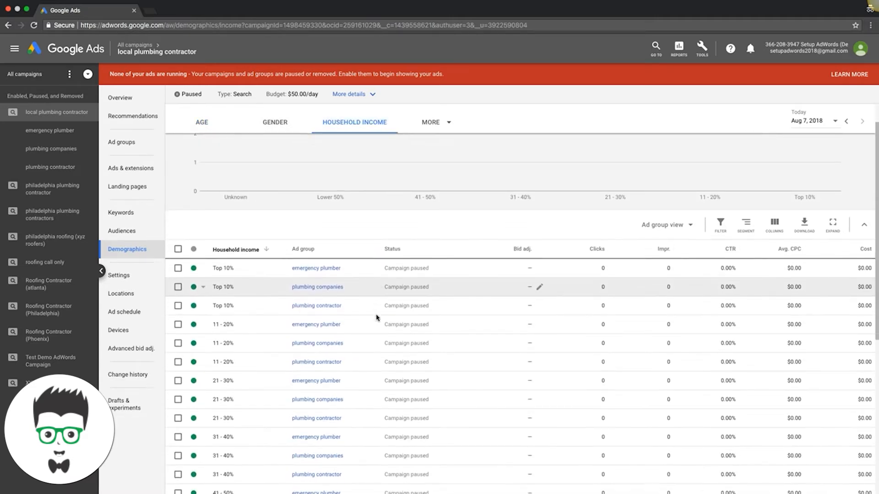
{"action": "scroll", "coordinate": [229, 268], "scroll_direction": "up", "scroll_amount": 1}
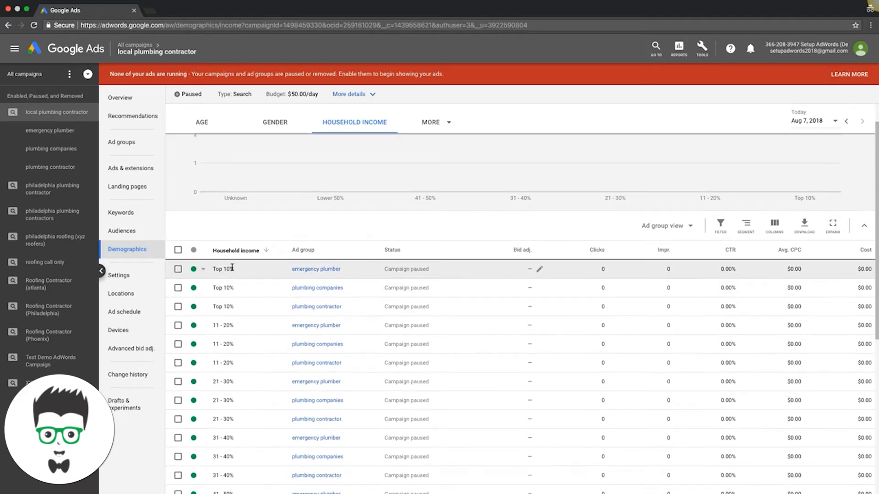
{"action": "scroll", "coordinate": [264, 289], "scroll_direction": "down", "scroll_amount": 2}
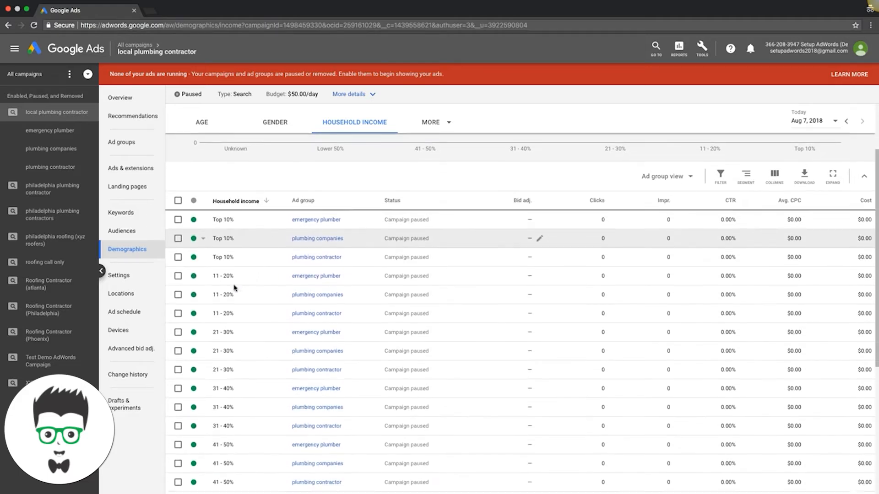
{"action": "scroll", "coordinate": [235, 288], "scroll_direction": "down", "scroll_amount": 3}
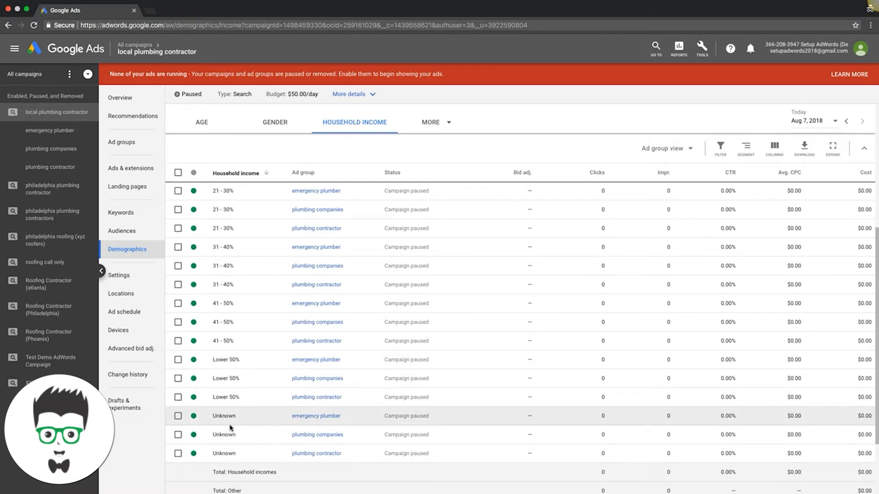
{"action": "left_click_drag", "start_coordinate": [238, 418], "coordinate": [215, 417]}
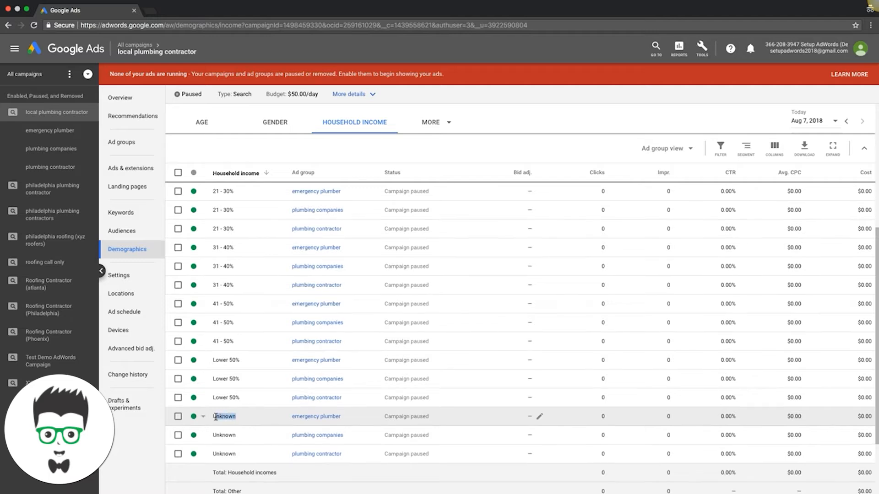
{"action": "scroll", "coordinate": [215, 418], "scroll_direction": "down", "scroll_amount": 1}
{"action": "left_click", "coordinate": [238, 417]}
{"action": "scroll", "coordinate": [242, 419], "scroll_direction": "up", "scroll_amount": 1}
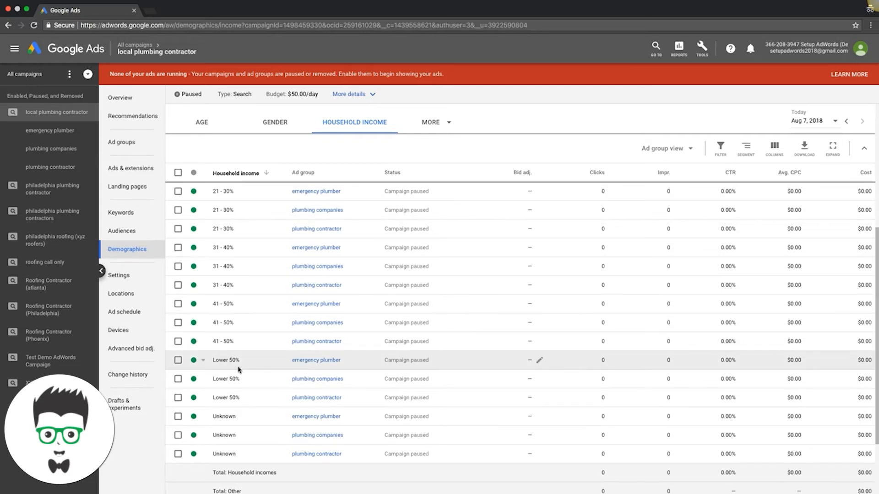
{"action": "left_click", "coordinate": [201, 362]}
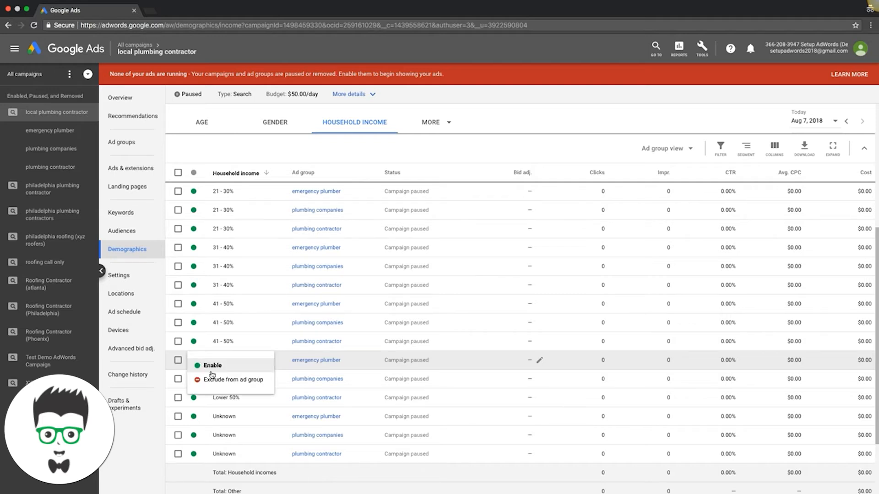
{"action": "left_click", "coordinate": [242, 343]}
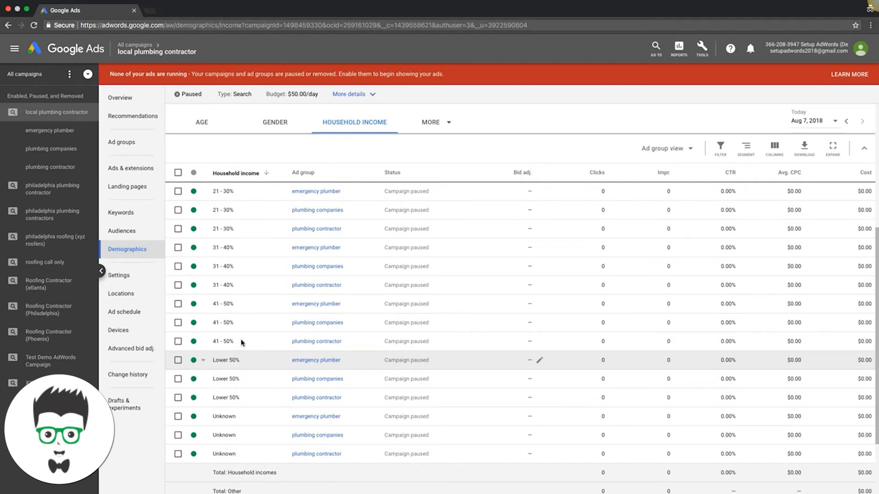
{"action": "left_click", "coordinate": [178, 343]}
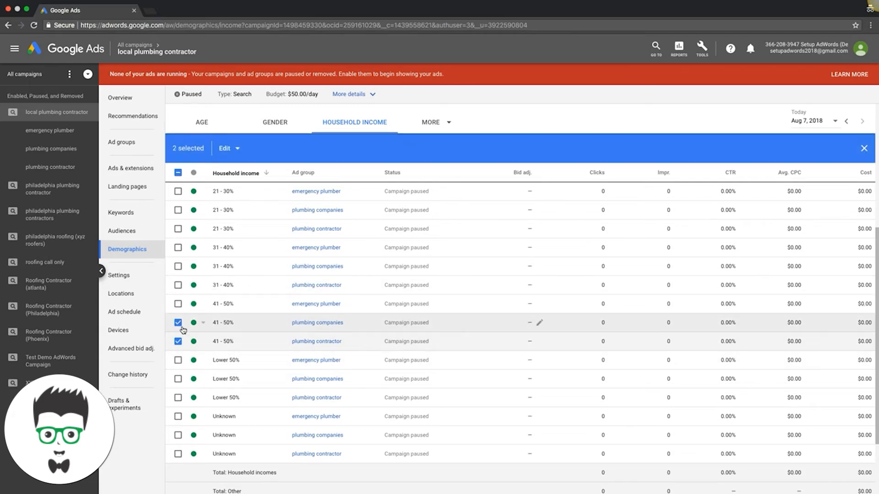
{"action": "left_click", "coordinate": [178, 342]}
{"action": "left_click", "coordinate": [178, 322]}
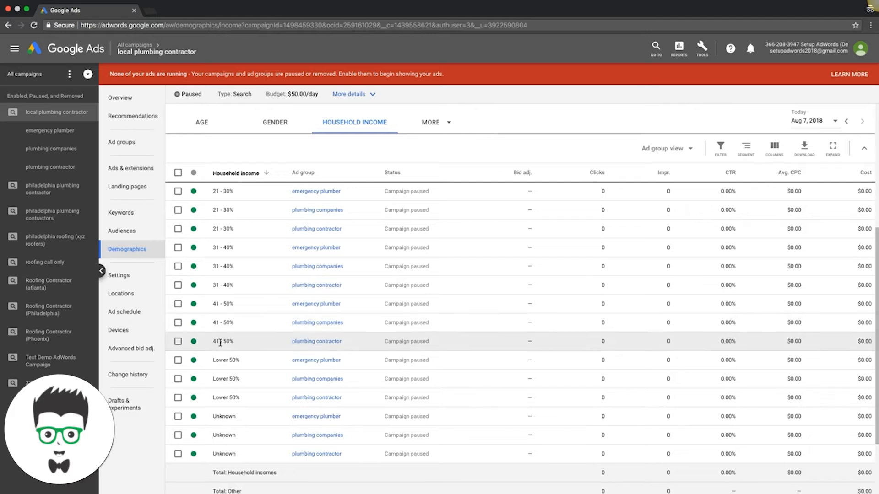
Exclude the Lower 50% household income range from all three ad groups and clear the row selection
{"action": "left_click", "coordinate": [178, 361]}
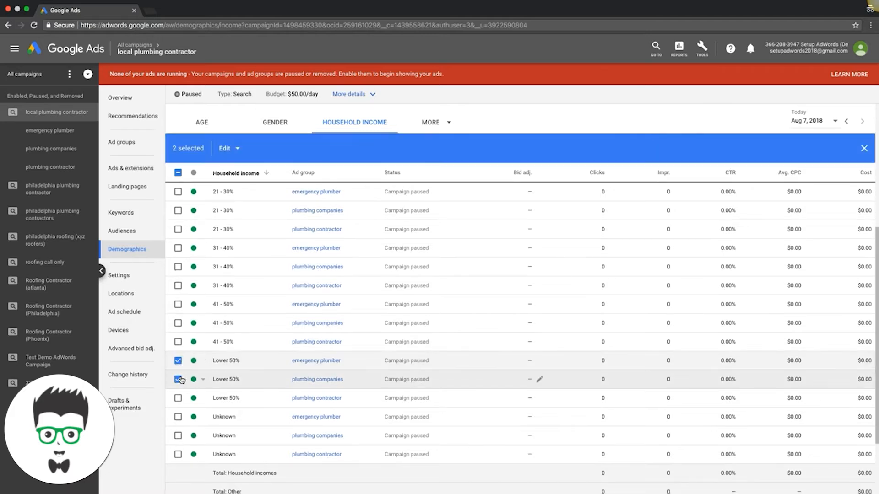
{"action": "left_click", "coordinate": [228, 149]}
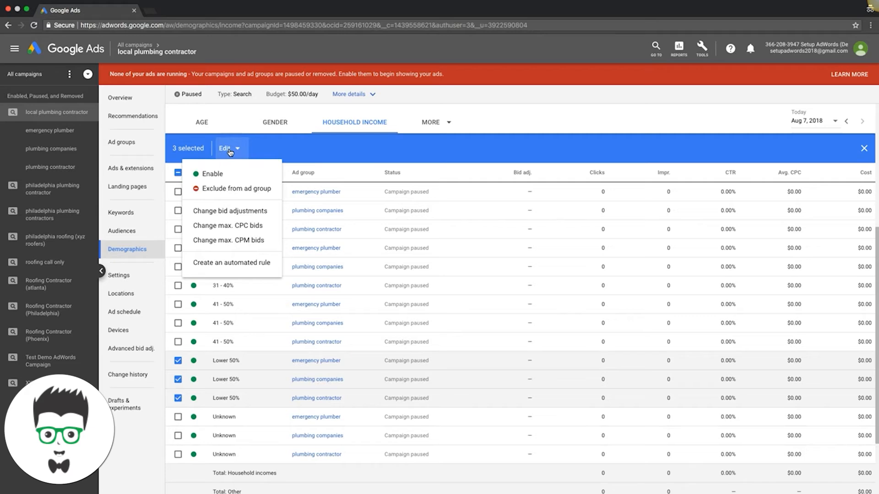
{"action": "left_click", "coordinate": [227, 190]}
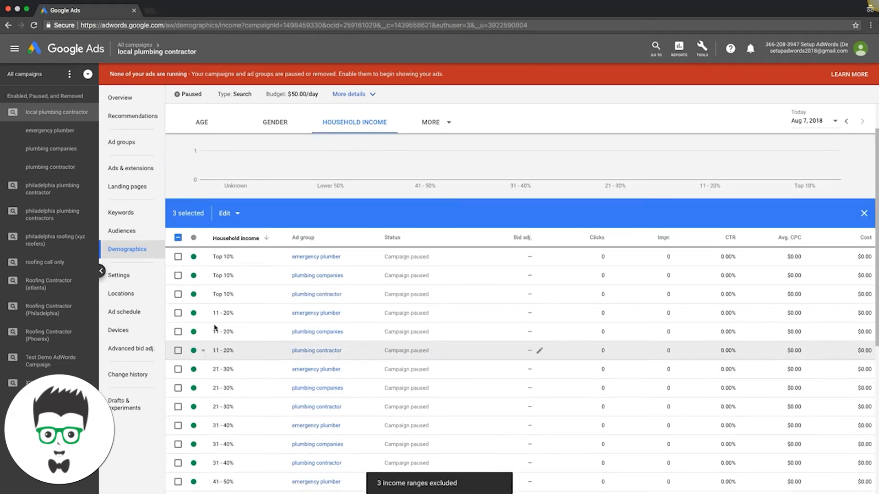
{"action": "scroll", "coordinate": [230, 331], "scroll_direction": "down", "scroll_amount": 5}
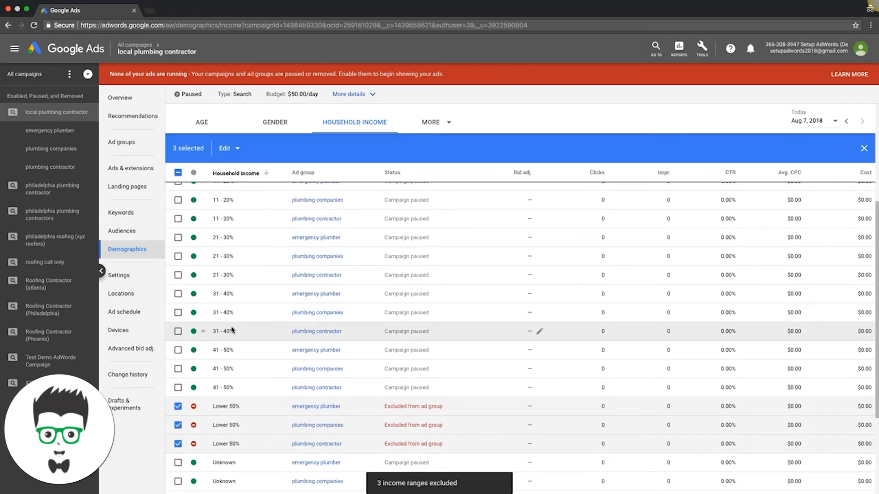
{"action": "scroll", "coordinate": [220, 311], "scroll_direction": "down", "scroll_amount": 1}
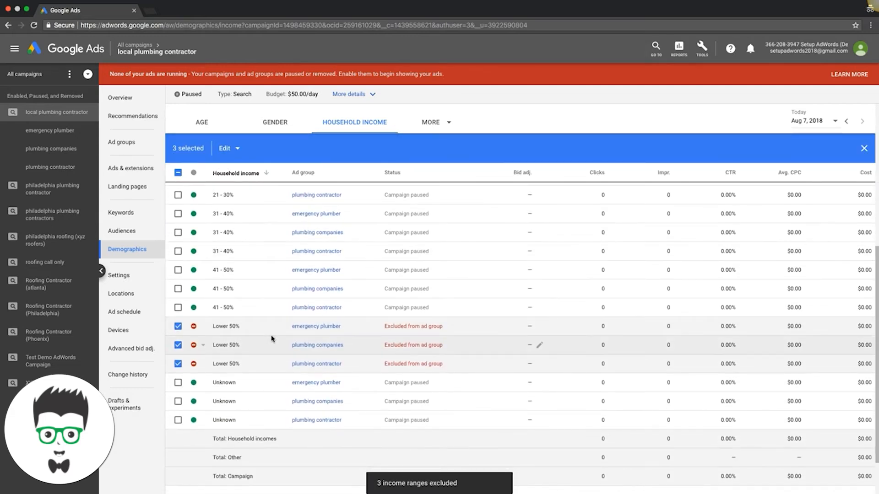
{"action": "left_click", "coordinate": [178, 326]}
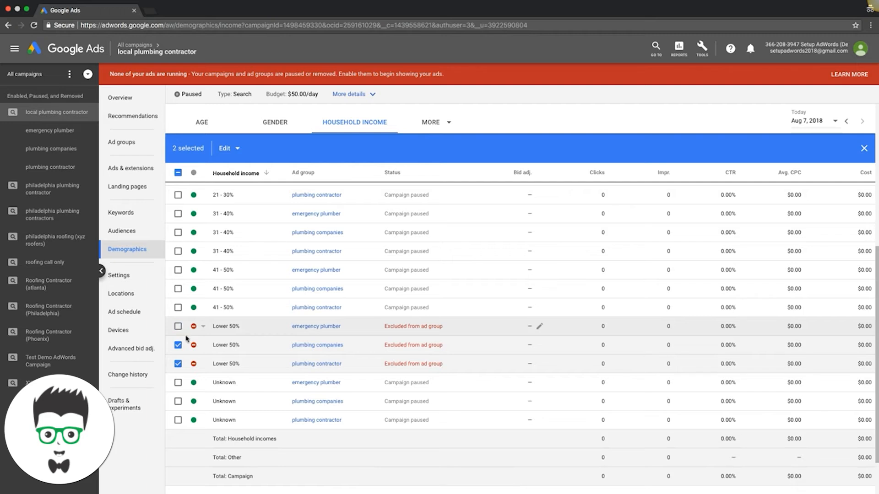
{"action": "left_click", "coordinate": [178, 345]}
{"action": "left_click", "coordinate": [178, 364]}
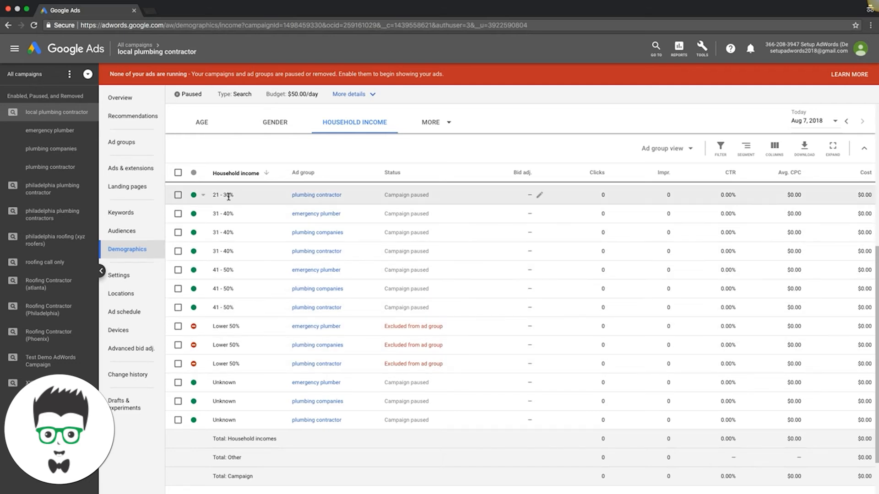
Set a 5% bid increase for the 11 - 20% household income range in the emergency plumber ad group
{"action": "scroll", "coordinate": [249, 249], "scroll_direction": "up", "scroll_amount": 5}
{"action": "scroll", "coordinate": [254, 258], "scroll_direction": "down", "scroll_amount": 2}
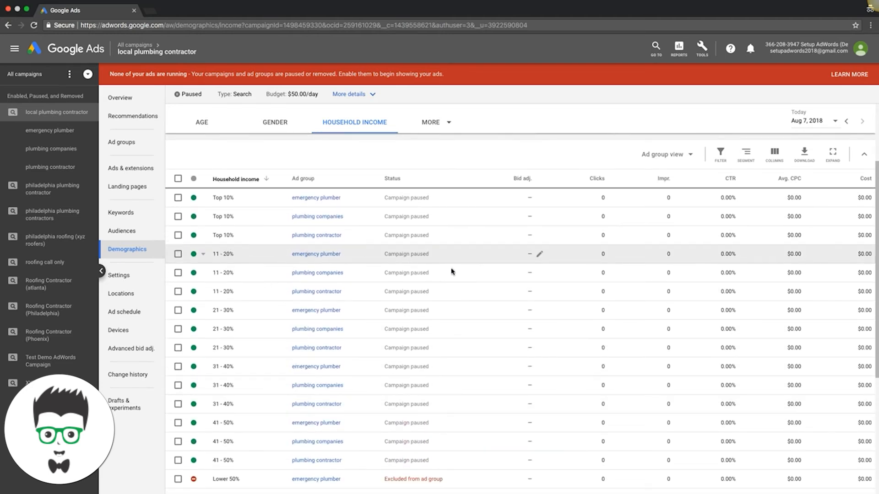
{"action": "left_click", "coordinate": [529, 258]}
{"action": "type", "text": "5"}
{"action": "left_click", "coordinate": [585, 316]}
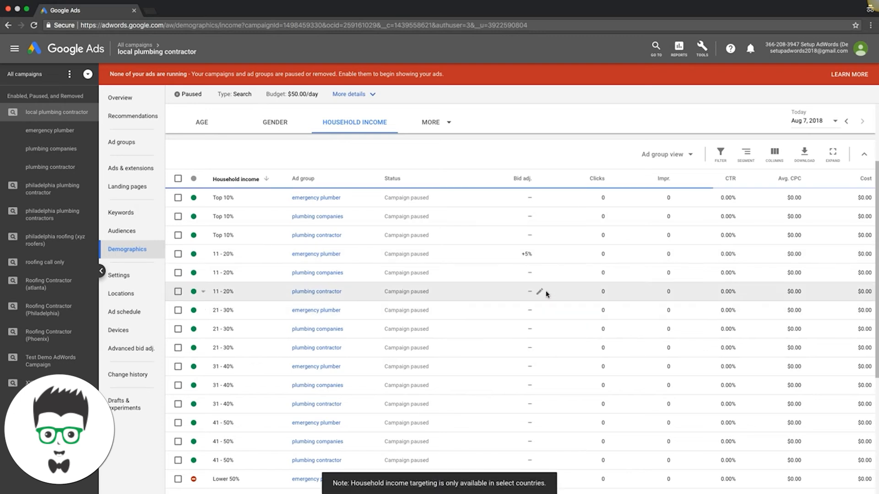
Set a 5% bid decrease for the 21 - 30% household income range in the emergency plumber ad group
{"action": "scroll", "coordinate": [569, 298], "scroll_direction": "down", "scroll_amount": 3}
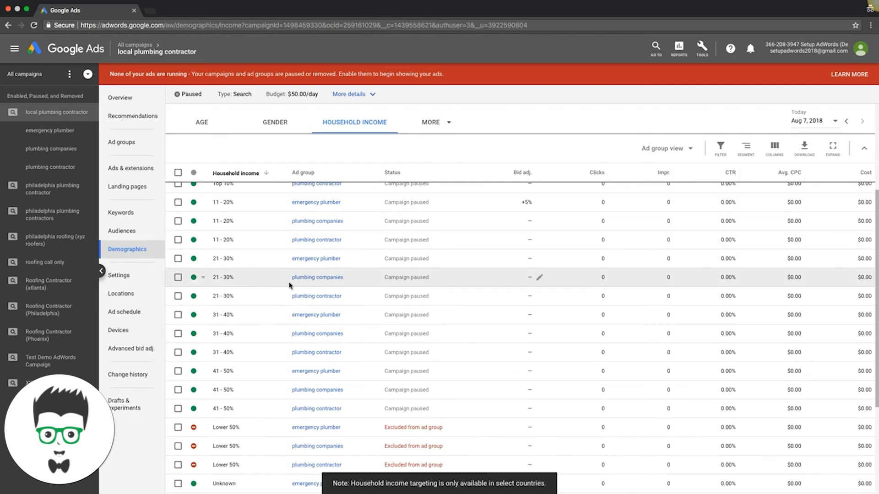
{"action": "left_click", "coordinate": [539, 258]}
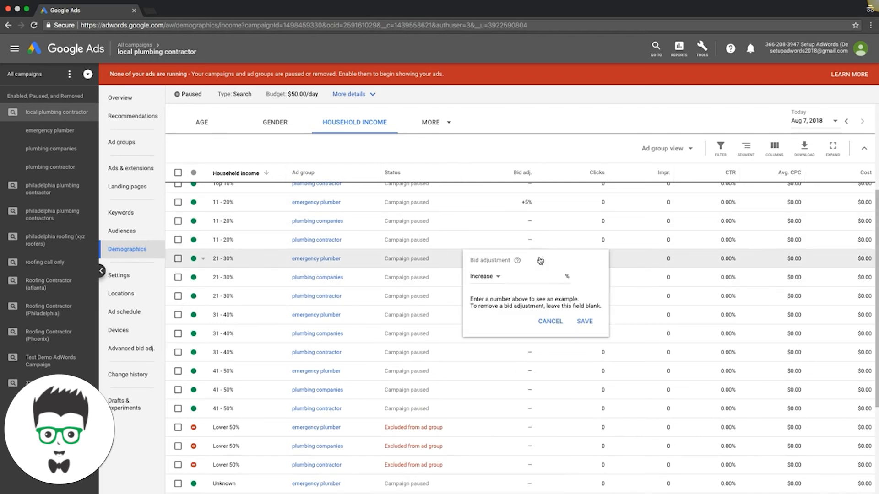
{"action": "left_click", "coordinate": [487, 282]}
{"action": "left_click", "coordinate": [494, 302]}
{"action": "left_click", "coordinate": [537, 278]}
{"action": "type", "text": "5"}
{"action": "left_click", "coordinate": [579, 322]}
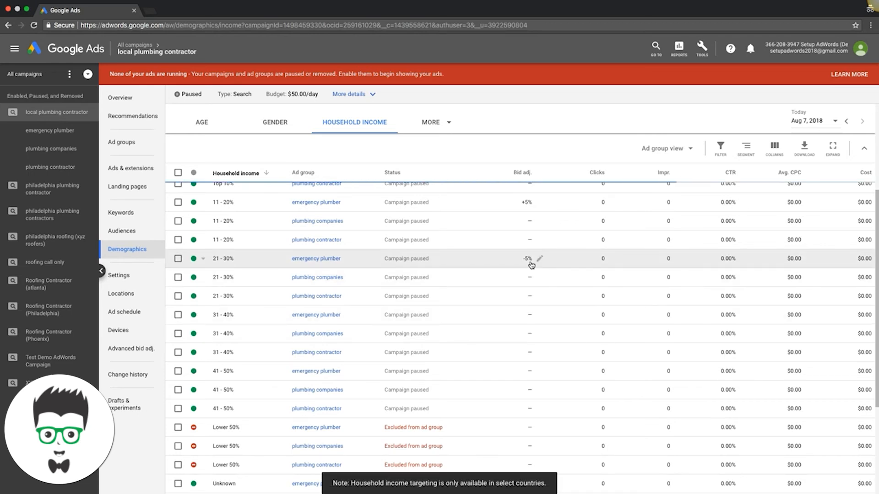
Review the household income table, view the age and gender demographics, and return to household income
{"action": "scroll", "coordinate": [223, 266], "scroll_direction": "down", "scroll_amount": 5}
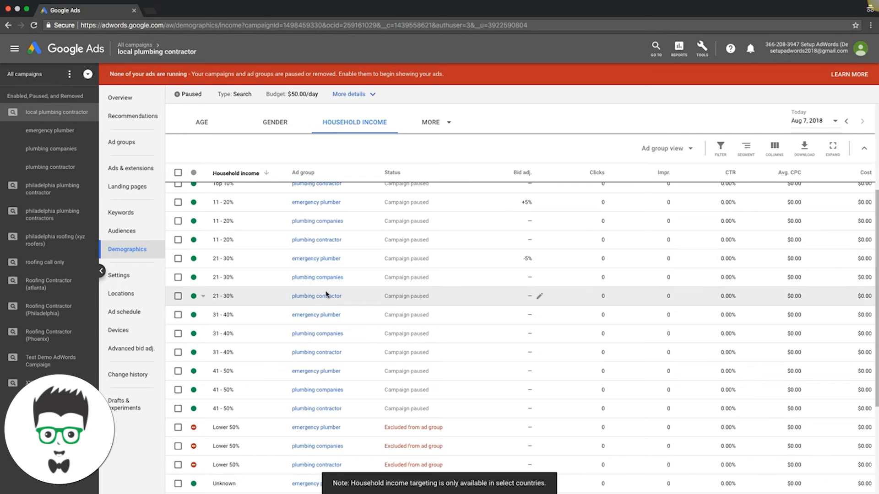
{"action": "scroll", "coordinate": [328, 281], "scroll_direction": "up", "scroll_amount": 10}
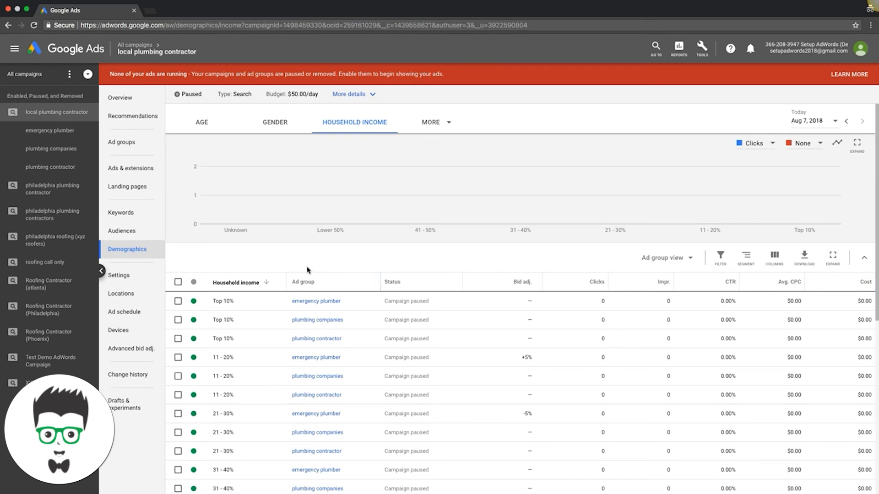
{"action": "scroll", "coordinate": [308, 270], "scroll_direction": "down", "scroll_amount": 5}
{"action": "scroll", "coordinate": [308, 270], "scroll_direction": "down", "scroll_amount": 3}
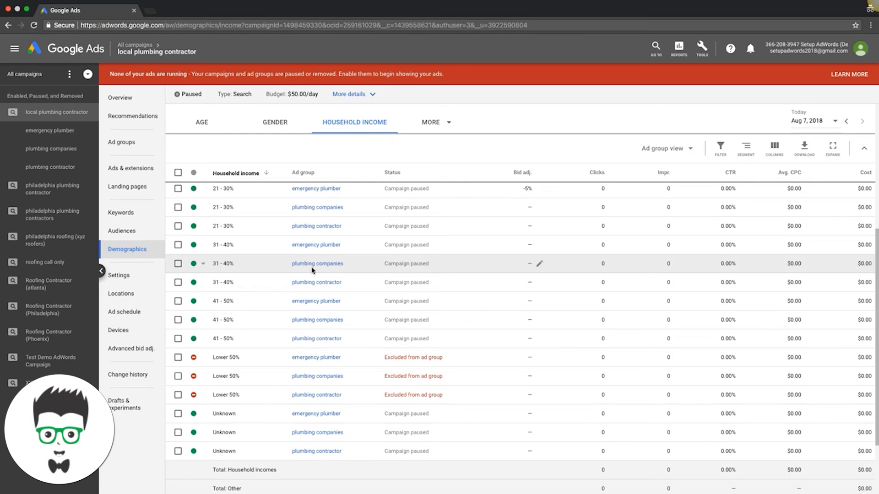
{"action": "scroll", "coordinate": [275, 267], "scroll_direction": "up", "scroll_amount": 5}
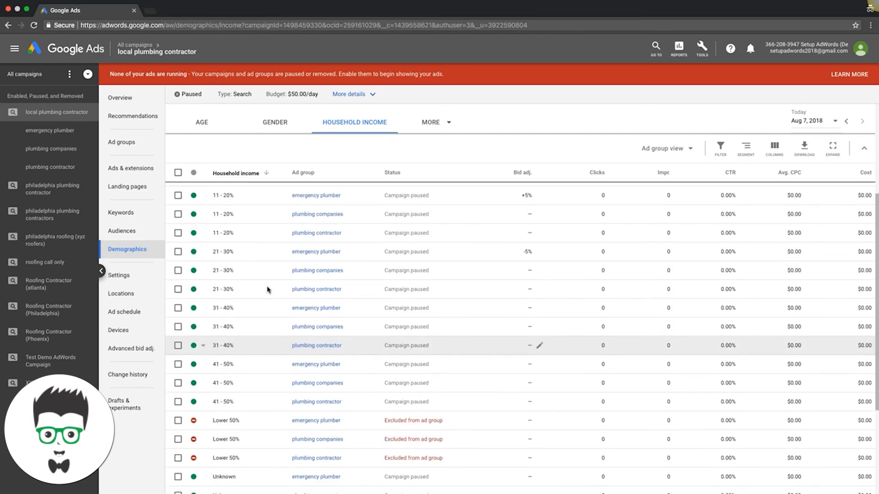
{"action": "left_click", "coordinate": [204, 124]}
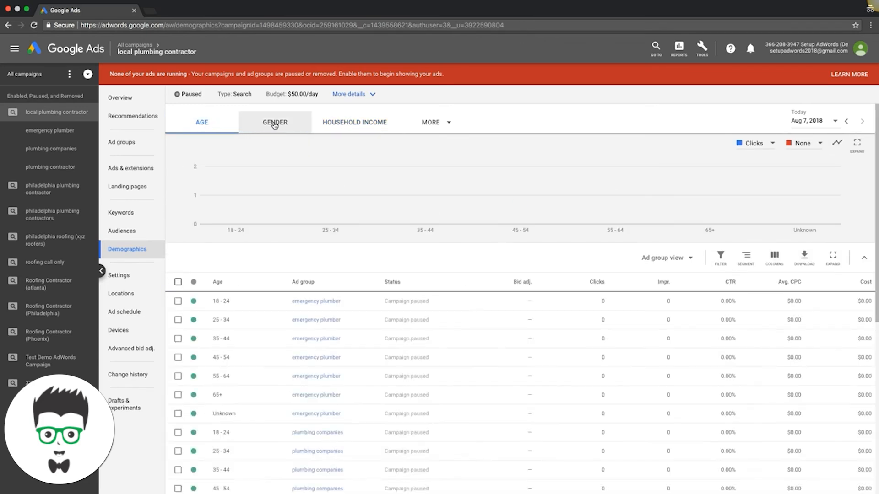
{"action": "left_click", "coordinate": [275, 123]}
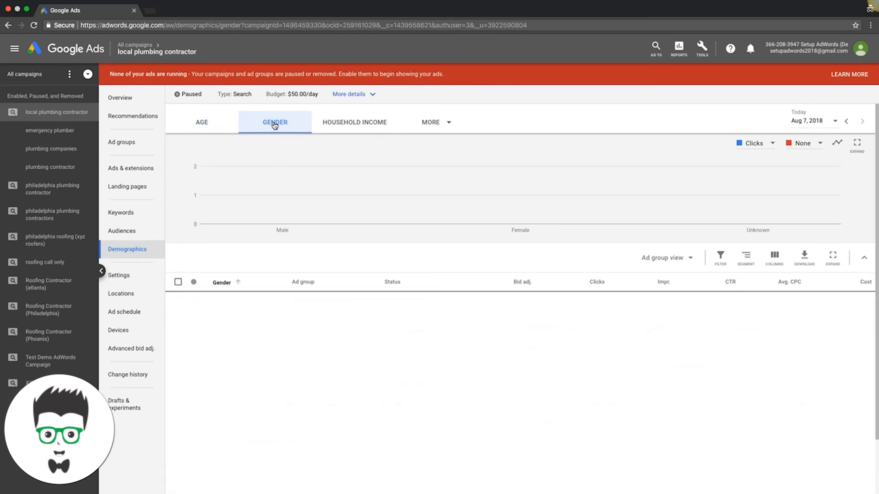
{"action": "left_click", "coordinate": [344, 123]}
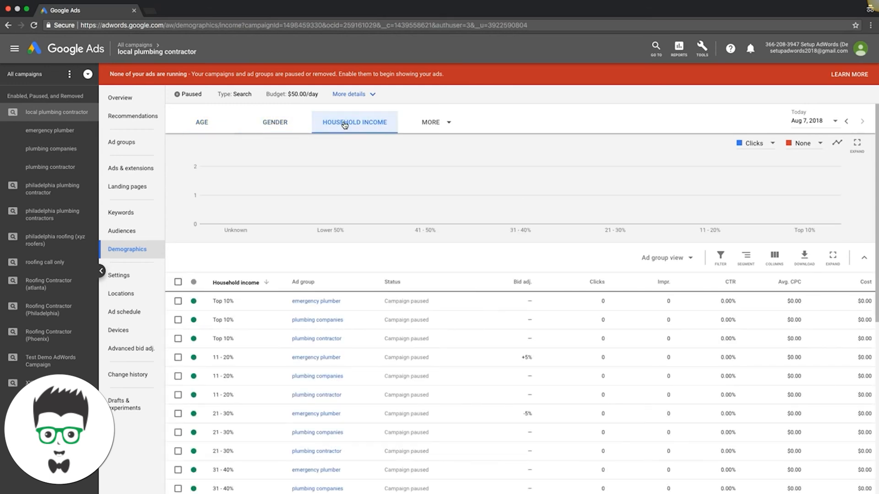